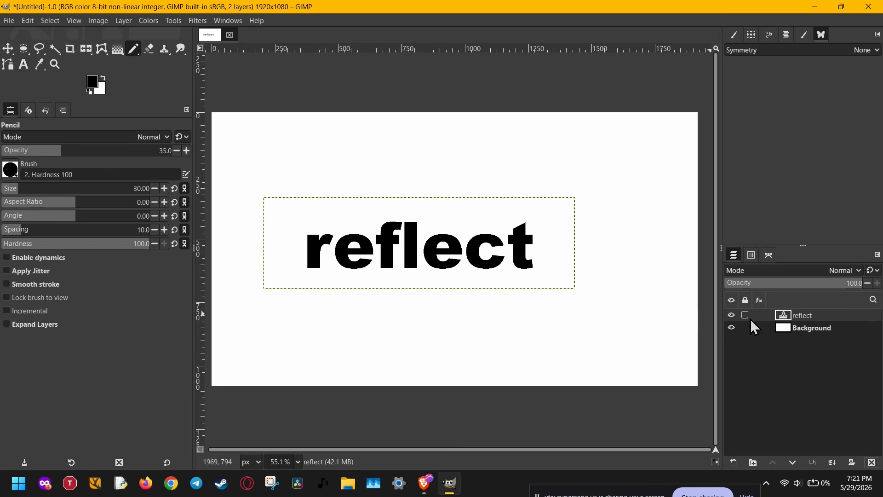
Select the Background layer and toggle the "reflect" text layer's visibility off and back on
left_click(779, 332)
left_click(731, 315)
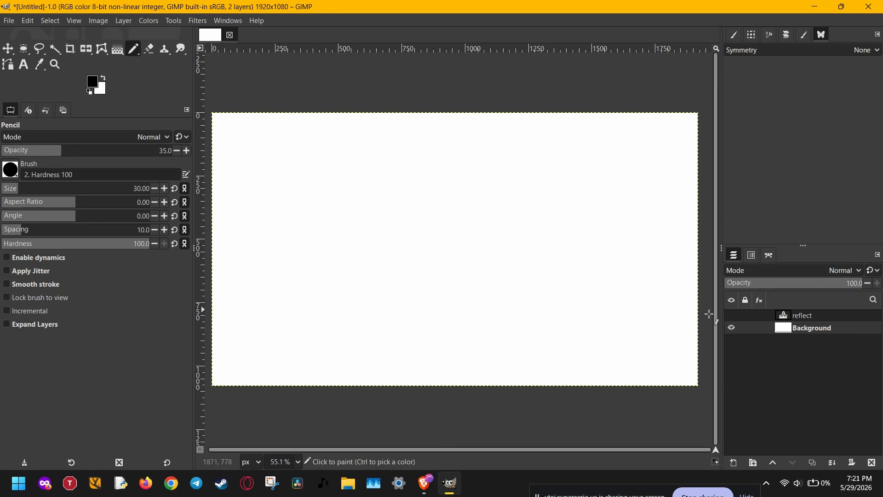
left_click(731, 315)
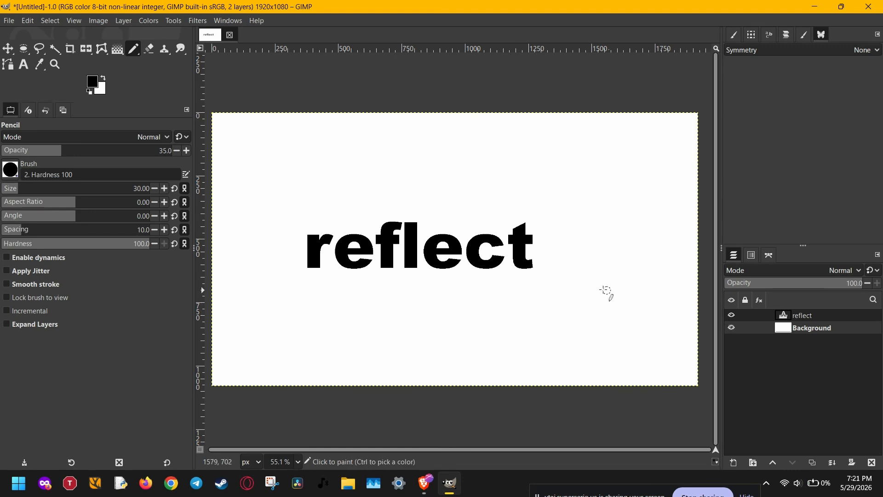
Add the text "cursive" in Arial Black below the word "reflect" and set its size to 252 px
key("t")
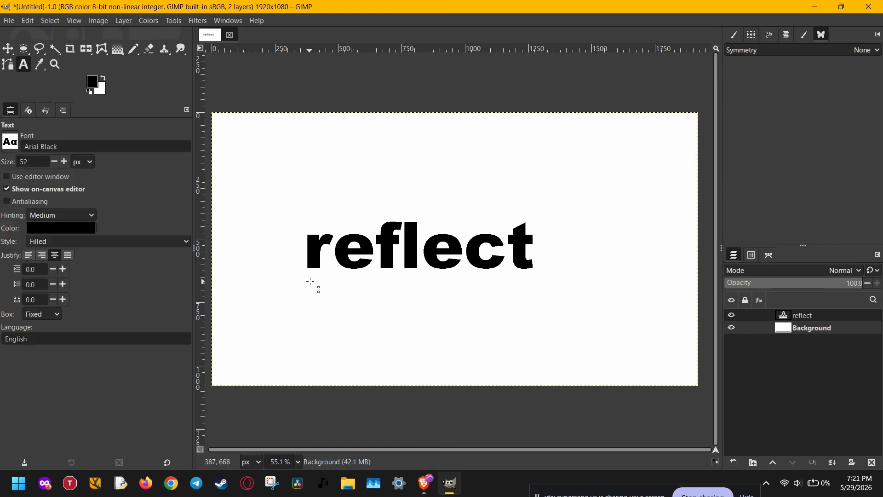
left_click(306, 315)
type("cursive")
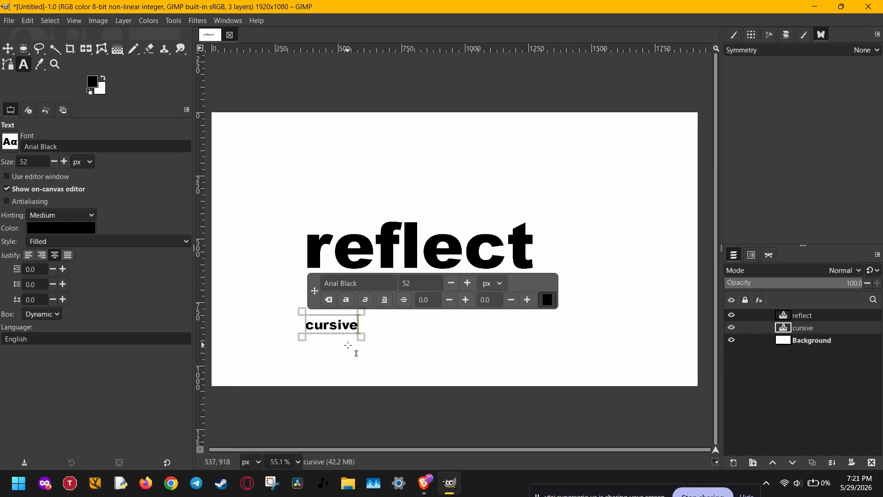
key("ctrl+a")
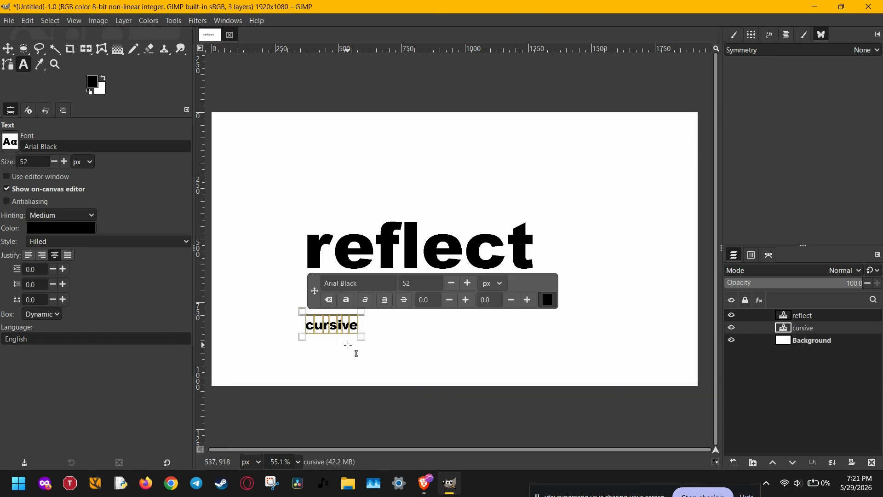
left_click(404, 284)
key("Return")
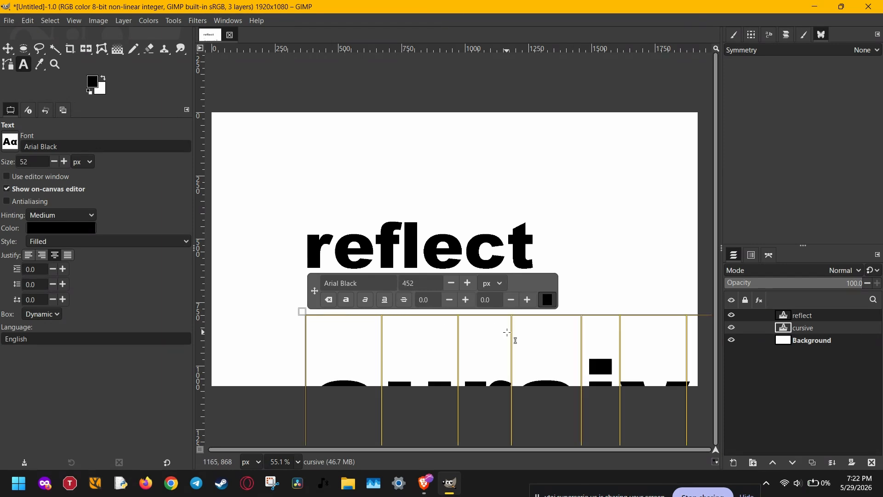
key("Return")
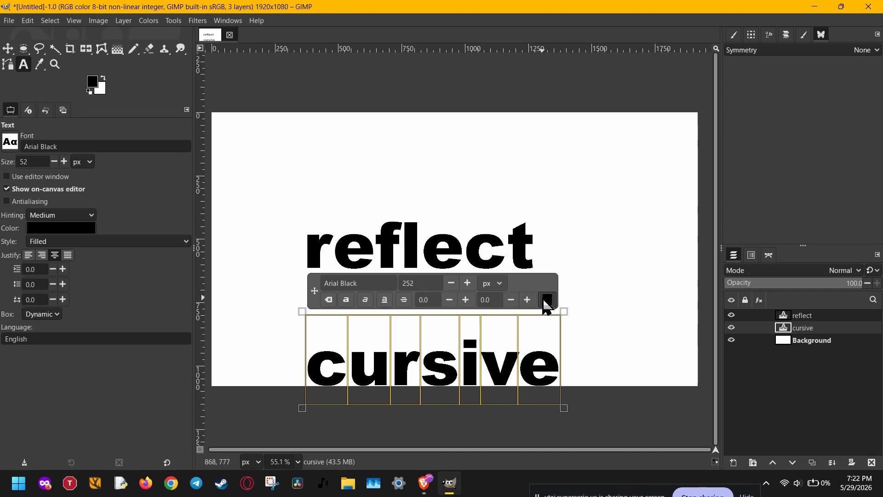
Color the selected "cursive" text red
left_click(547, 300)
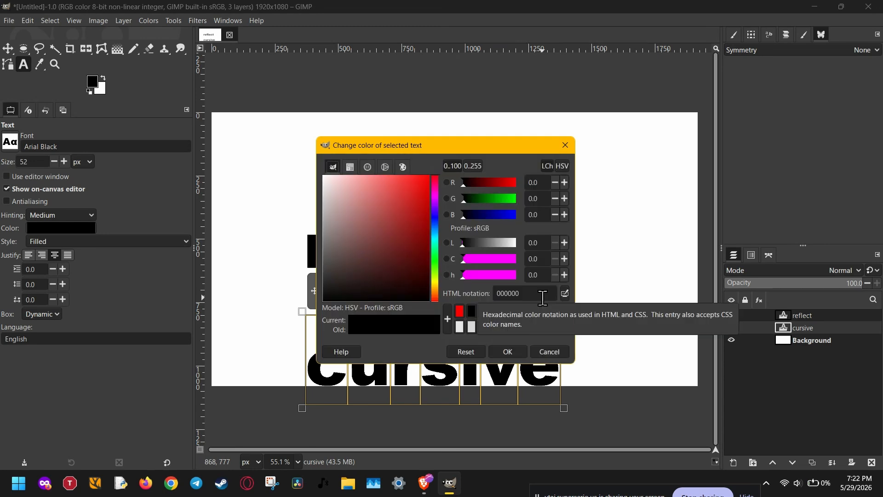
left_click(460, 311)
left_click(508, 352)
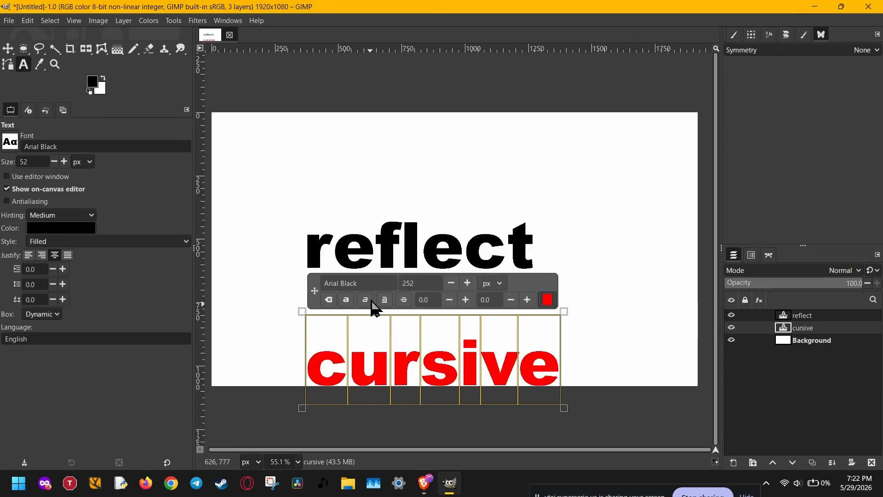
Set the "cursive" text's font to Edwardian Script ITC Regular and its size to 452 px
triple_click(373, 282)
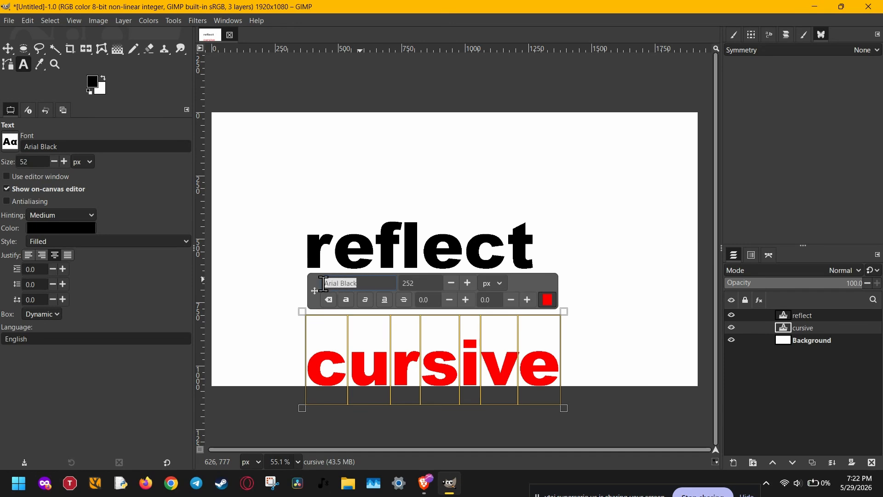
type("edwa")
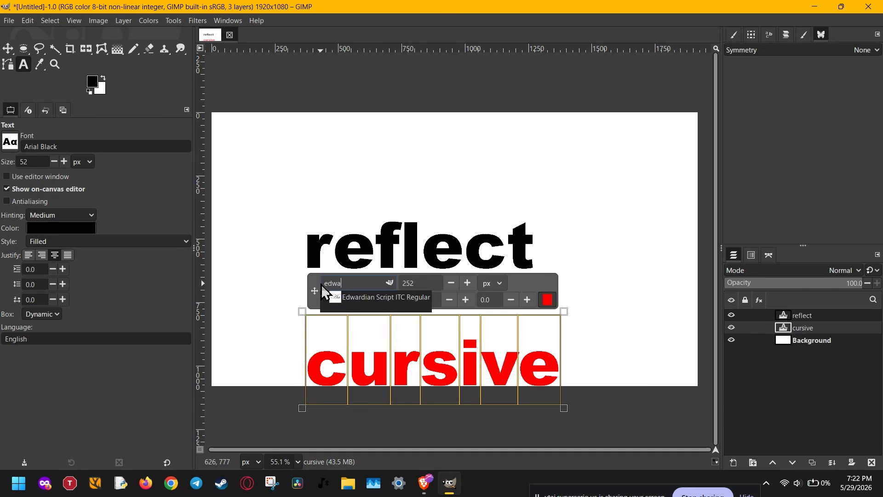
left_click(340, 298)
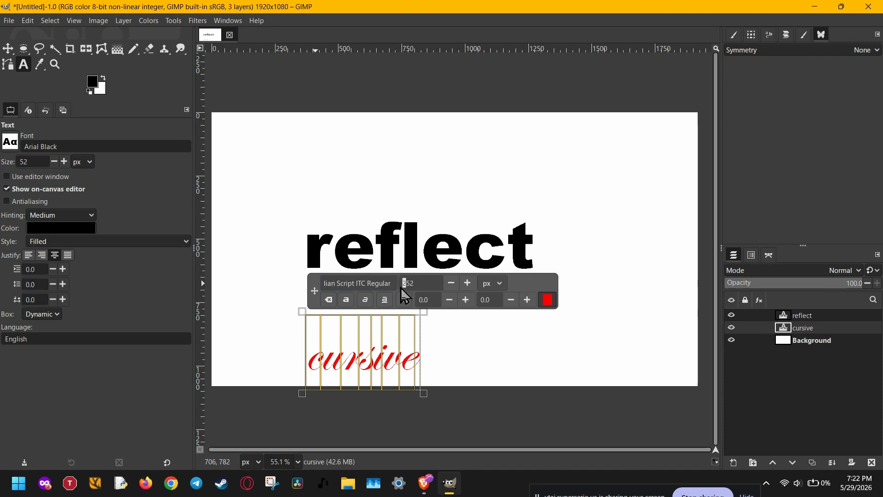
type("4")
key("Return")
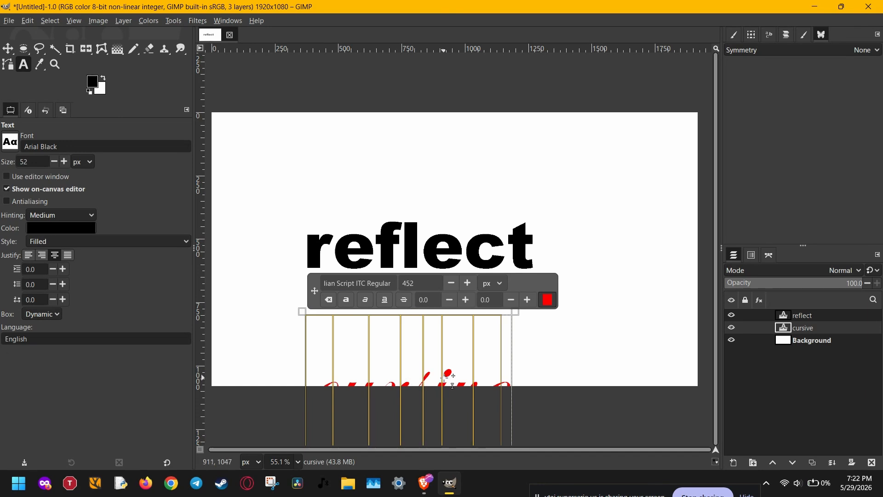
Move the "cursive" text over the word "reflect" and raise its layer above the "reflect" layer
left_click_drag(446, 376, 432, 262)
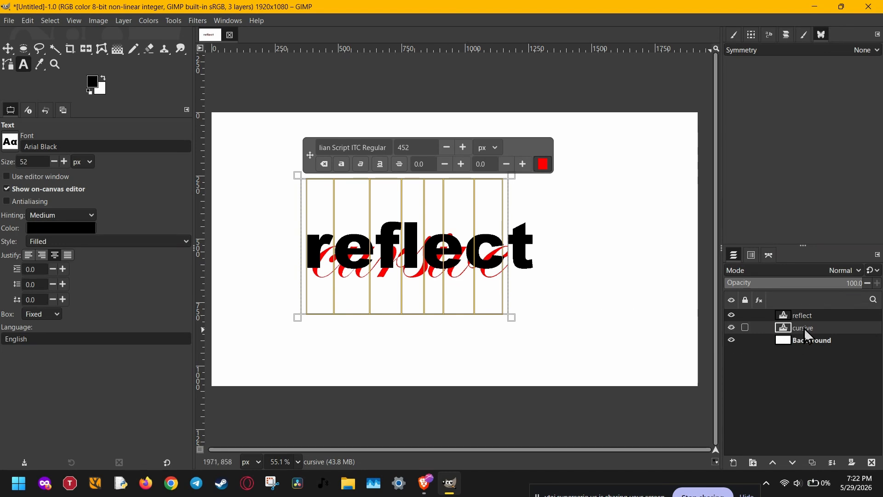
left_click_drag(804, 327, 792, 316)
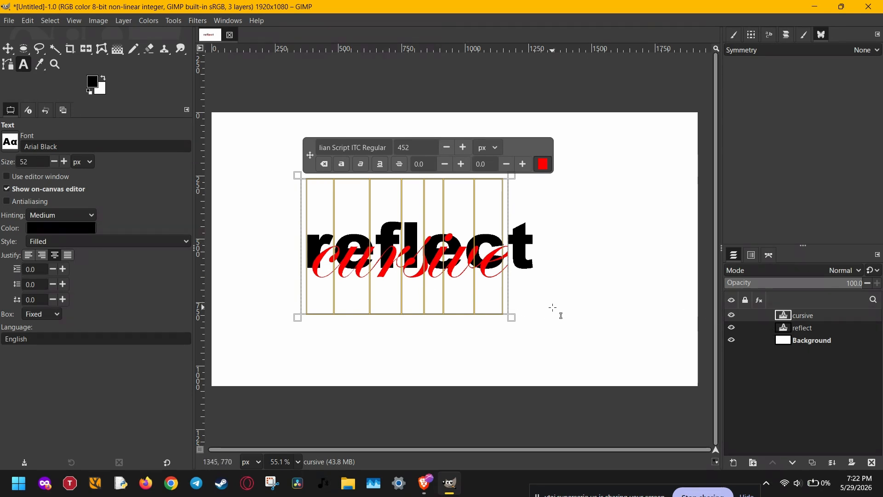
key("Escape")
Select all of the "reflect" text and change its color from the color picker to a saturated blue
left_click(801, 340)
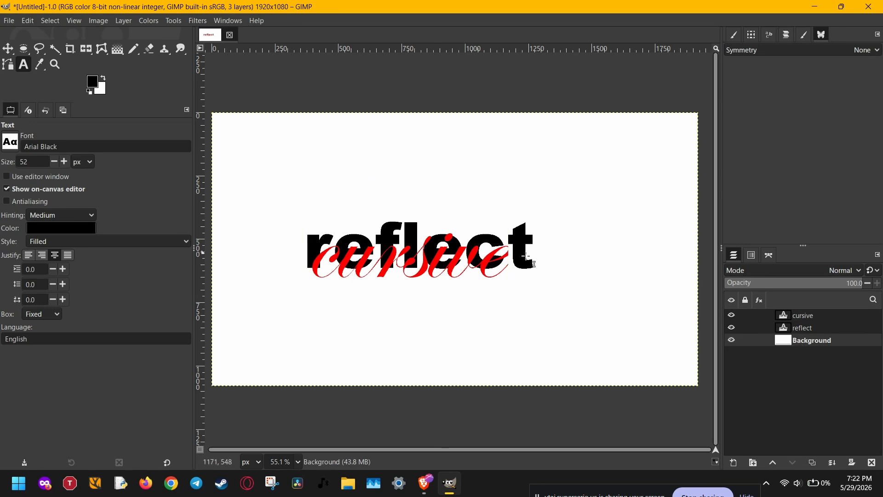
left_click(803, 328)
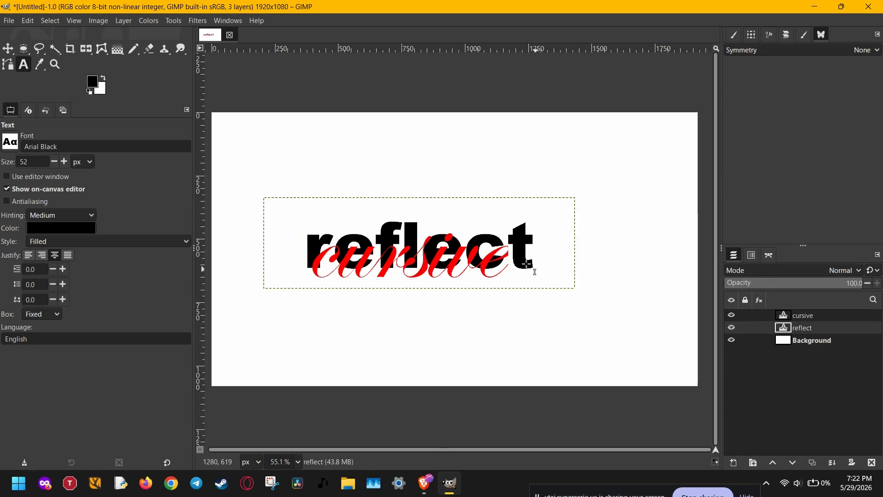
left_click(475, 229)
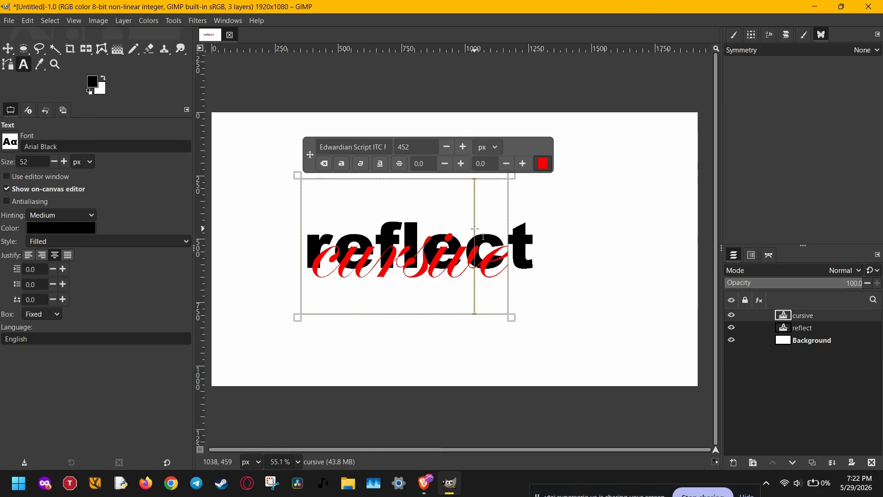
key("ctrl+a")
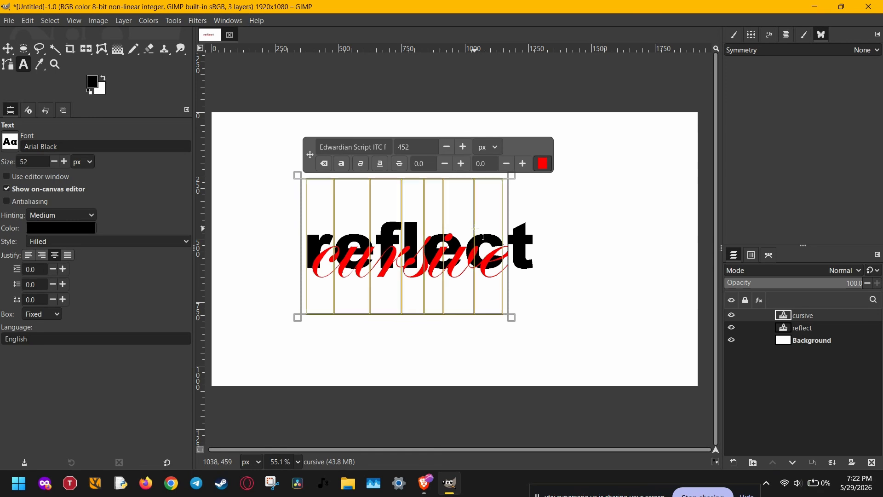
left_click(531, 242)
key("ctrl+a")
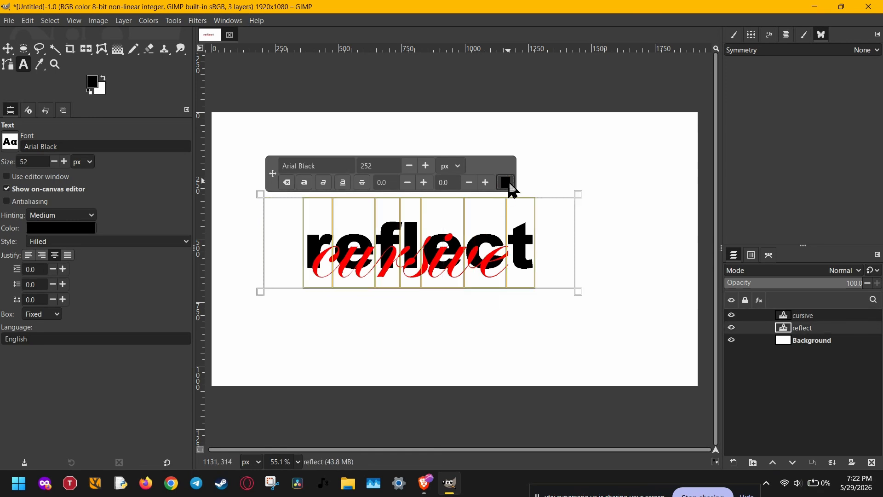
left_click(506, 183)
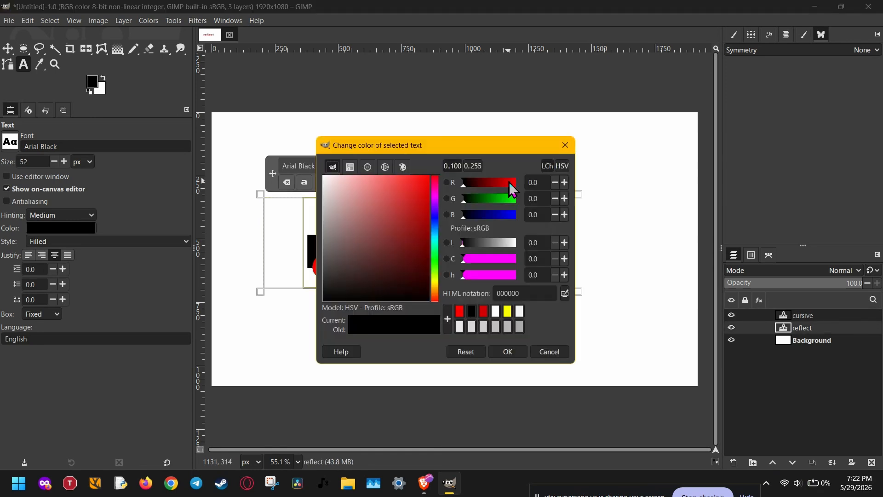
left_click(435, 230)
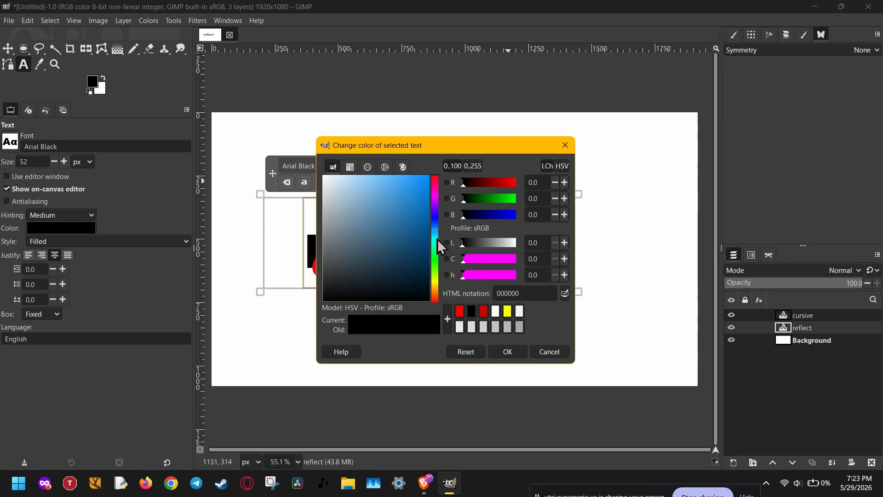
left_click(429, 191)
left_click(517, 351)
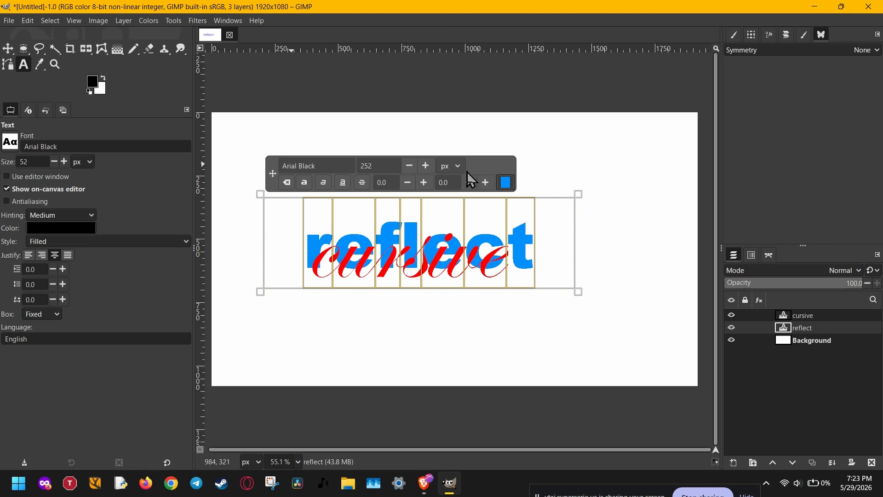
Lighten the "reflect" text color to a light sky blue
left_click(505, 182)
left_click(385, 183)
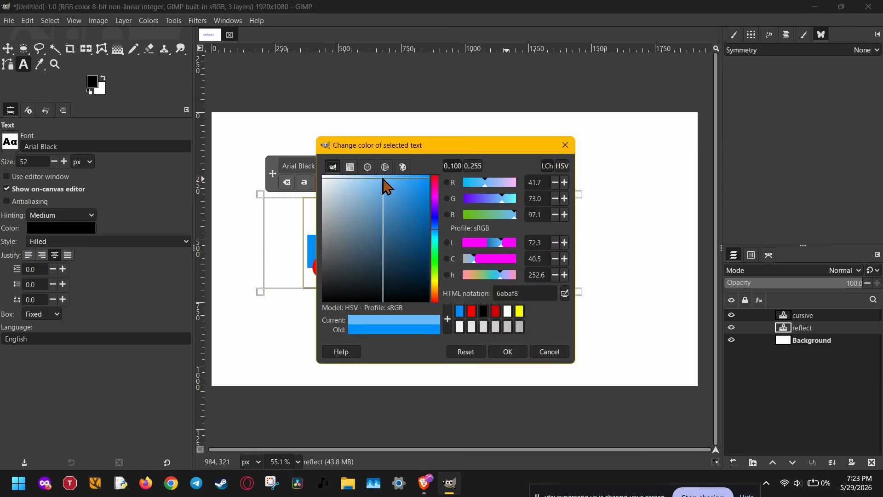
left_click(506, 352)
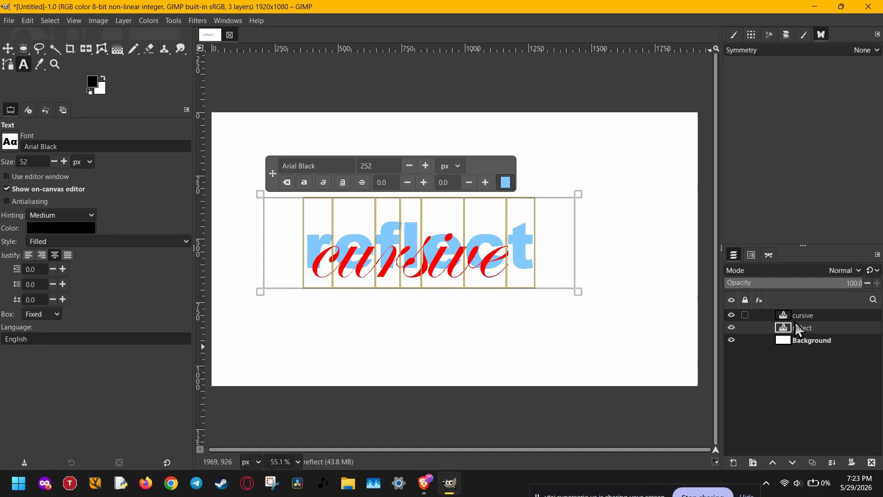
Add a White (full opacity) layer mask to the "cursive" layer
left_click(809, 315)
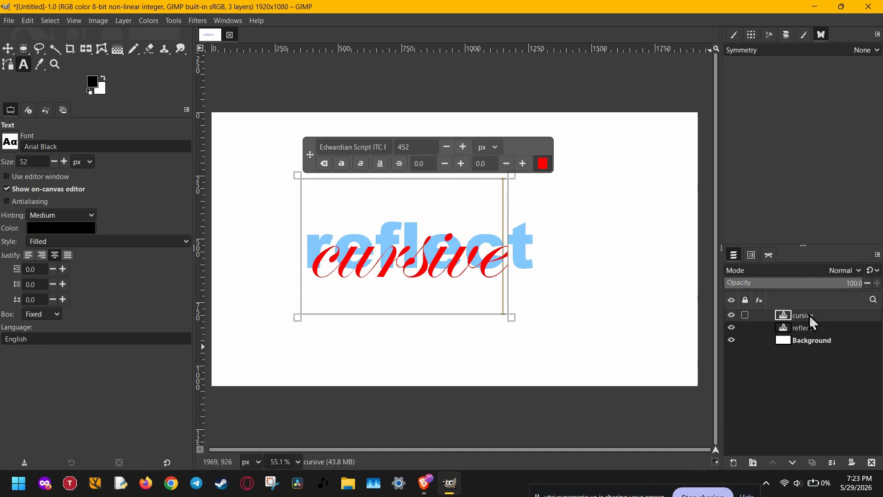
right_click(809, 315)
left_click(765, 311)
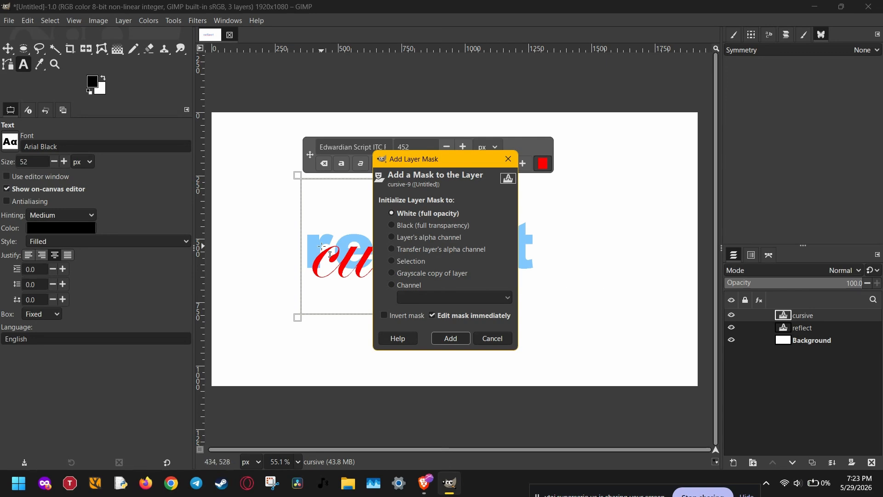
left_click(450, 338)
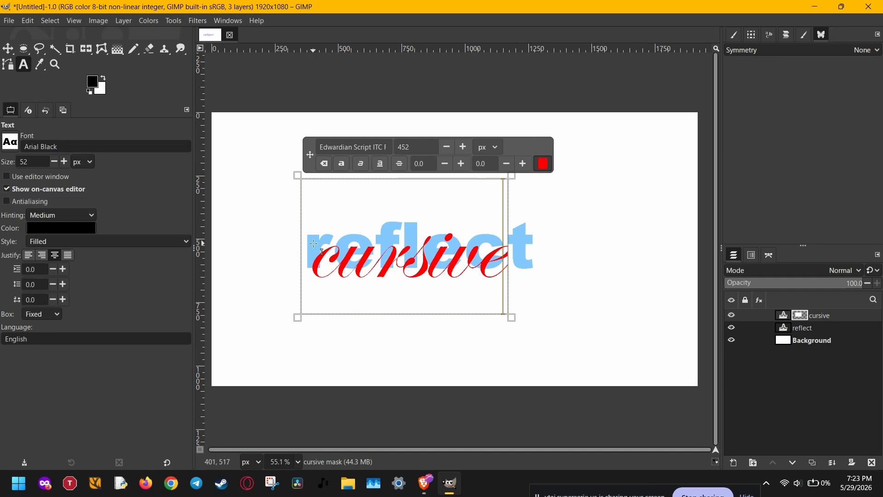
Paint black on the "cursive" layer's mask with the Pencil at 100 opacity, hiding the "c" where it crosses the stem of the "r"
key("n")
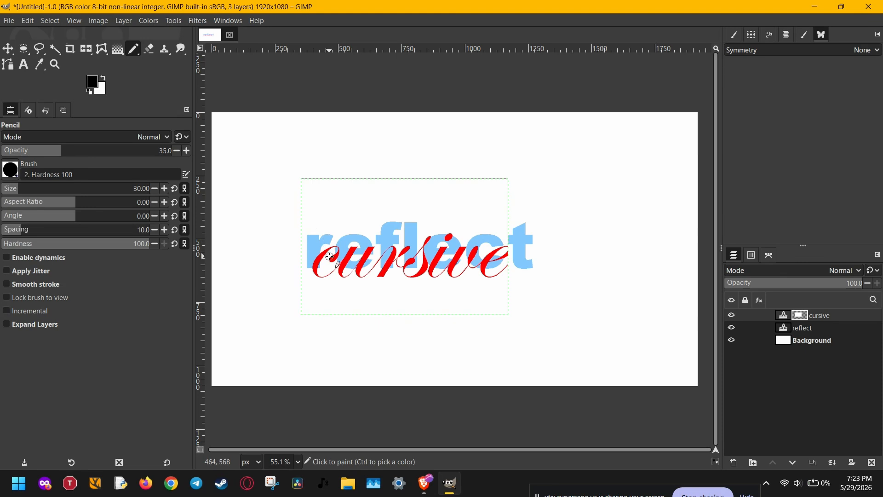
scroll(329, 256, "up", 2)
scroll(332, 256, "up", 3)
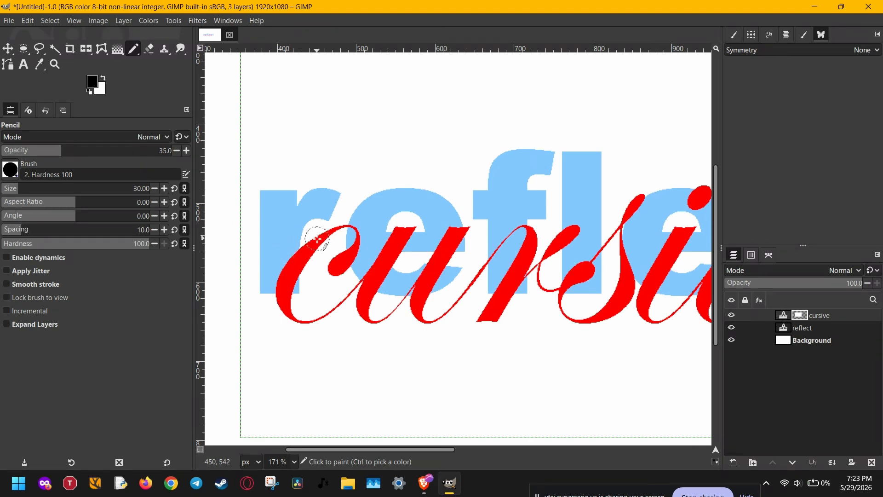
scroll(322, 243, "up", 3, "ctrl")
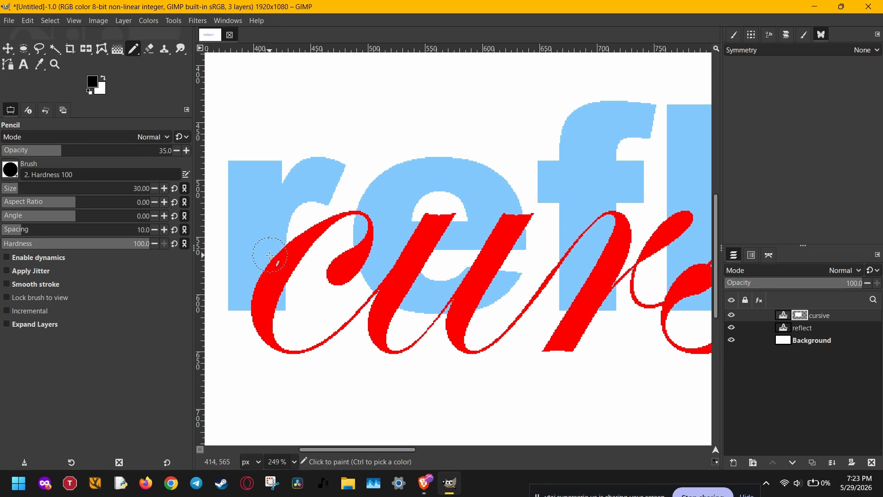
mouse_move(278, 252)
left_mouse_down()
mouse_move(266, 297)
mouse_move(253, 281)
left_mouse_up()
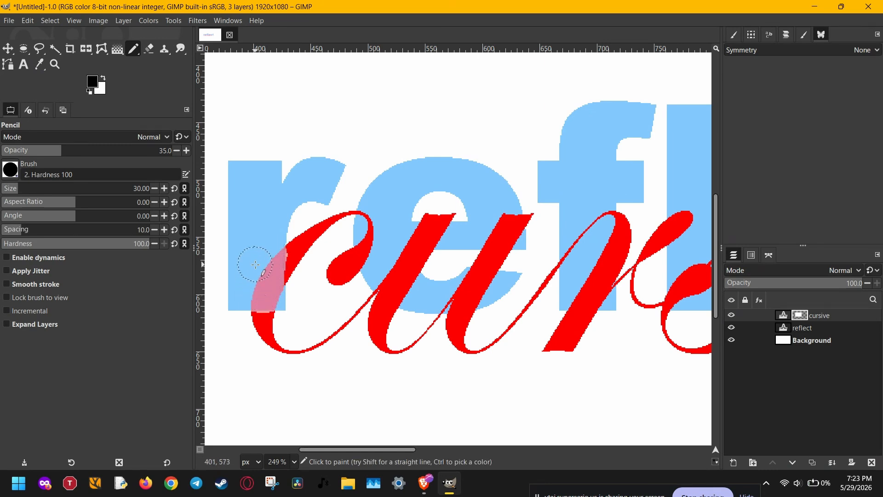
key("ctrl+z")
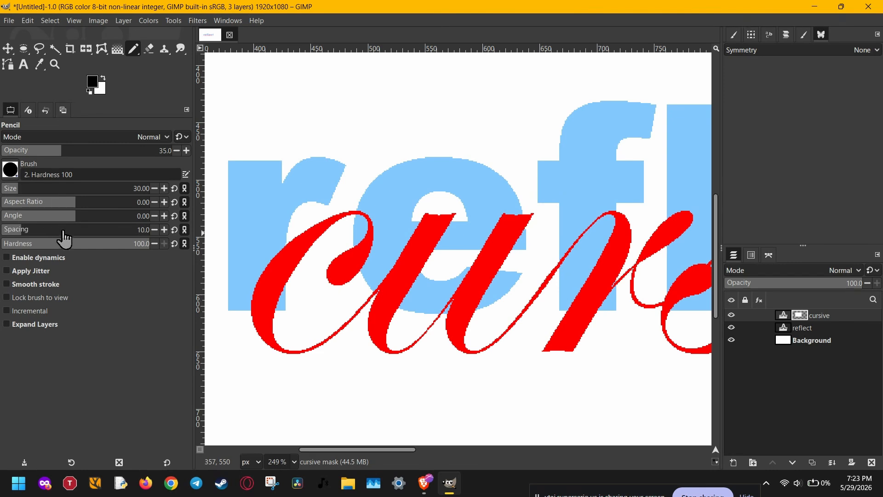
left_click_drag(95, 150, 186, 156)
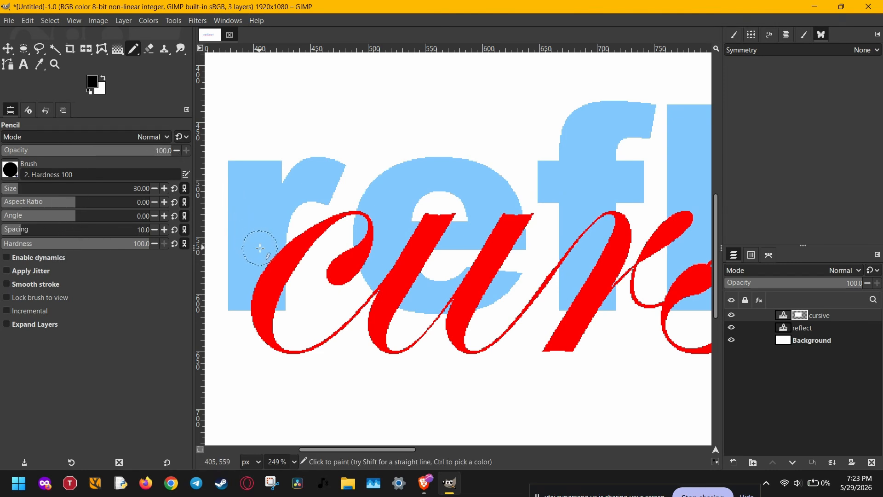
mouse_move(268, 263)
left_mouse_down()
mouse_move(268, 289)
mouse_move(265, 251)
mouse_move(268, 296)
mouse_move(245, 290)
mouse_move(272, 295)
left_mouse_up()
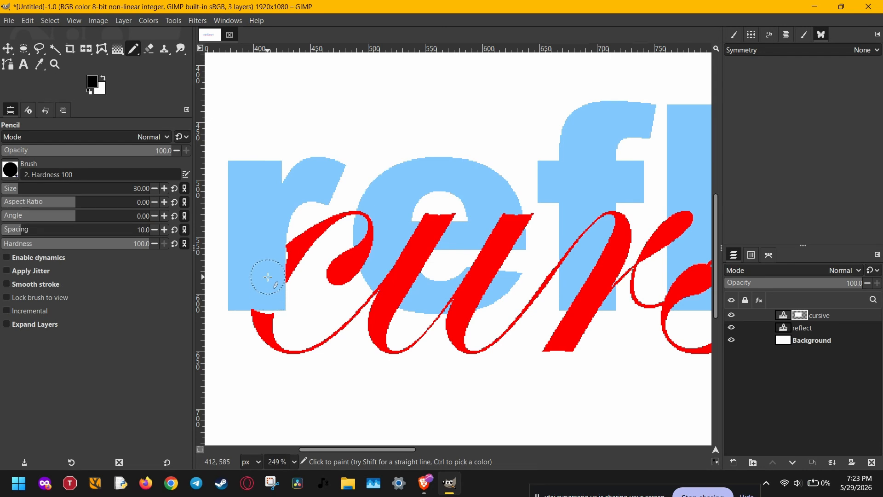
Undo the last mask stroke and repaint with straight Pencil strokes, hiding the script "c" across the stem of the "r"
key("ctrl+z")
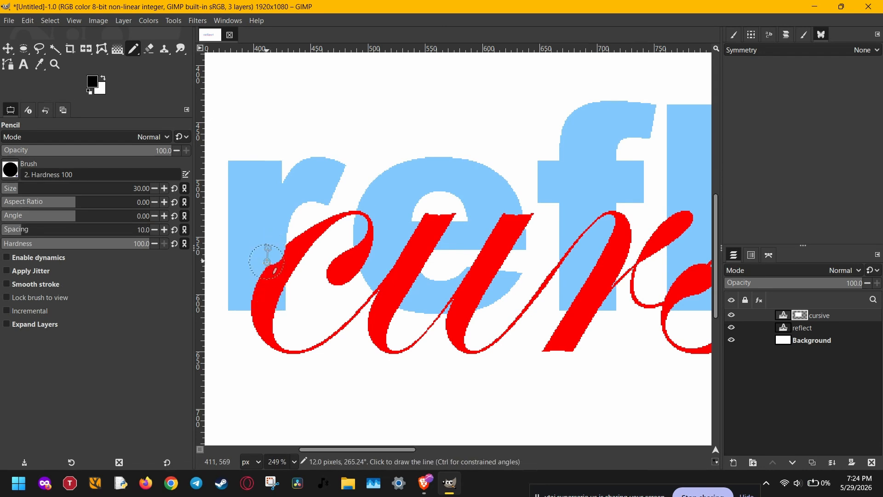
left_click(267, 290, "shift")
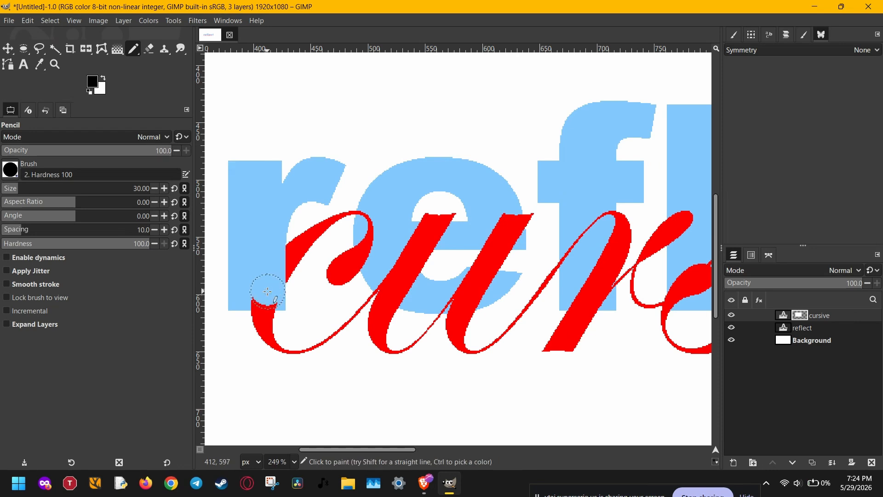
left_click_drag(267, 291, 249, 291)
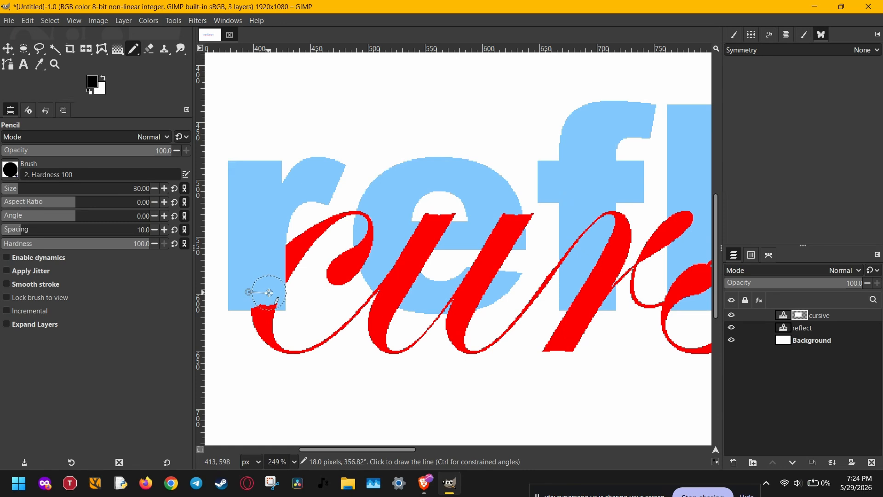
left_click(270, 292, "shift")
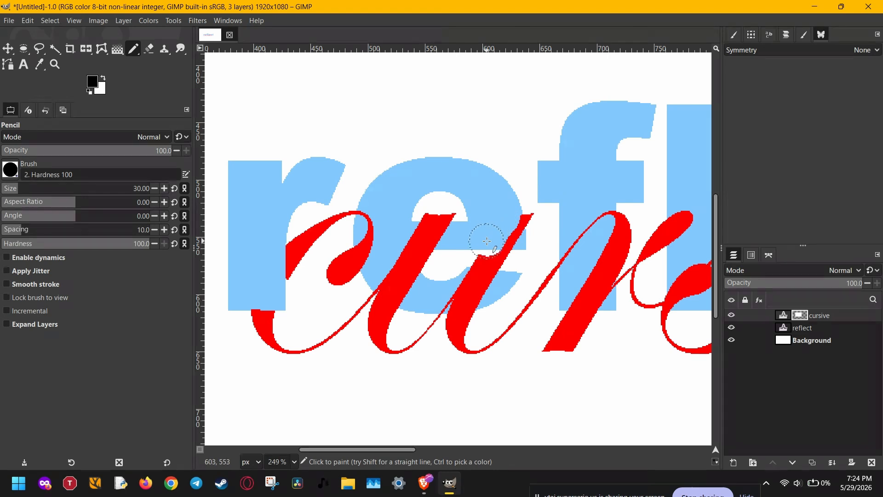
Paint black on the mask to hide the second stem of the "u" across the first "e" of "reflect", above the crossbar's lower edge
left_click(516, 228)
mouse_move(516, 229)
left_mouse_down()
mouse_move(513, 209)
mouse_move(486, 233)
mouse_move(521, 232)
mouse_move(529, 215)
left_mouse_up()
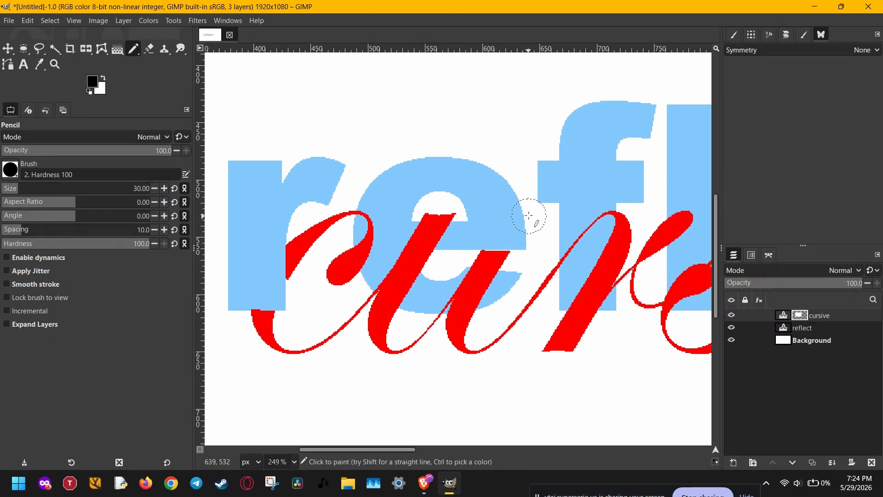
left_click_drag(539, 259, 439, 254)
scroll(450, 256, "down", 2)
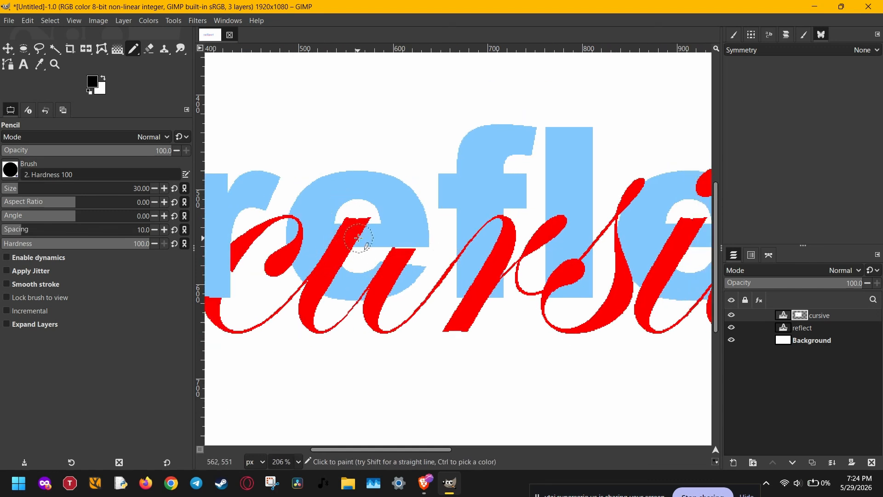
Set the Pencil size to 18 and hide the first stem of the "u" where it crosses the crossbar of the first "e"
left_click(12, 189)
left_click(336, 233)
left_click(369, 233, "shift")
scroll(394, 241, "down", 2)
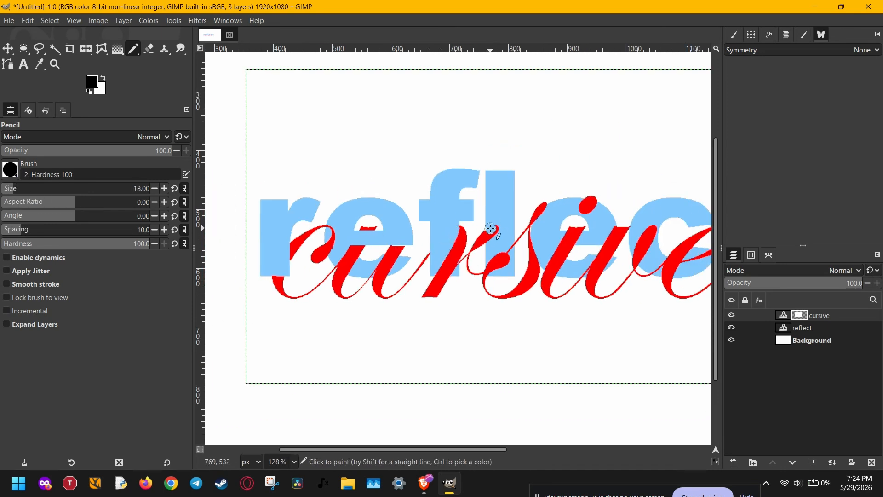
Lower the "cursive" layer's opacity to 62 and mask the "i" stem across the crossbar of the second "e" in "reflect"
scroll(538, 256, "up", 4)
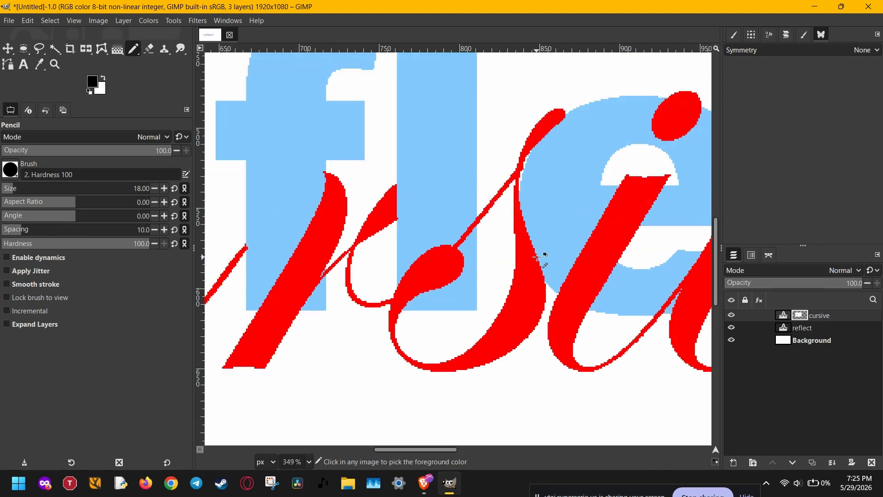
left_click(810, 282)
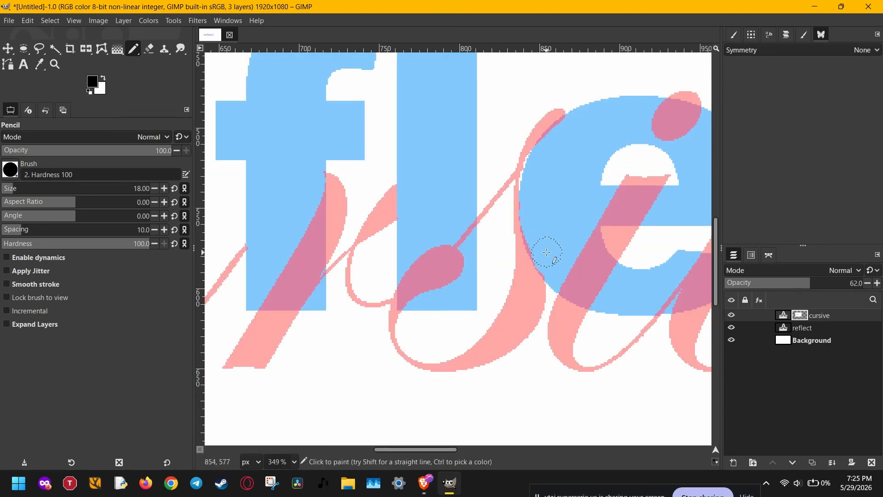
mouse_move(609, 215)
left_mouse_down()
mouse_move(662, 201)
mouse_move(646, 211)
mouse_move(613, 210)
left_mouse_up()
Mask the "v" stem and its thin connecting stroke where they cross the lower arm of the second "e" in "reflect"
scroll(621, 207, "down", 1)
scroll(598, 214, "right", 3)
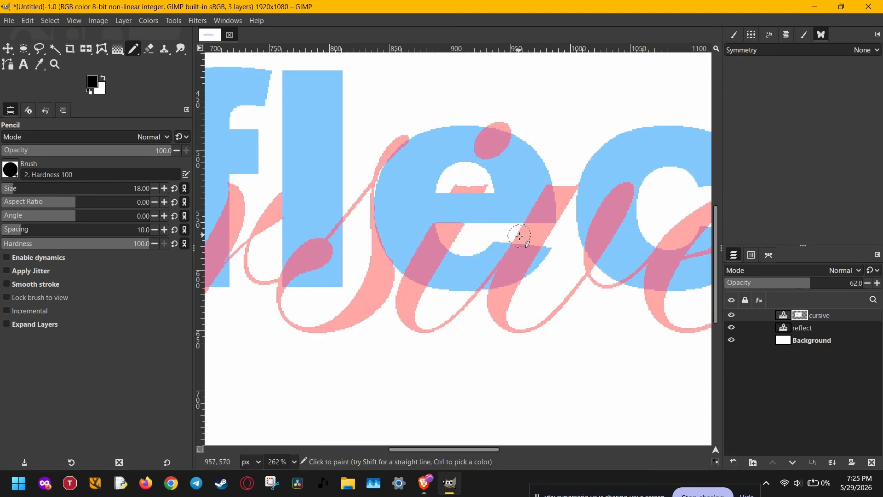
left_click(506, 255)
left_click(537, 257, "shift")
left_click_drag(523, 265, 482, 279)
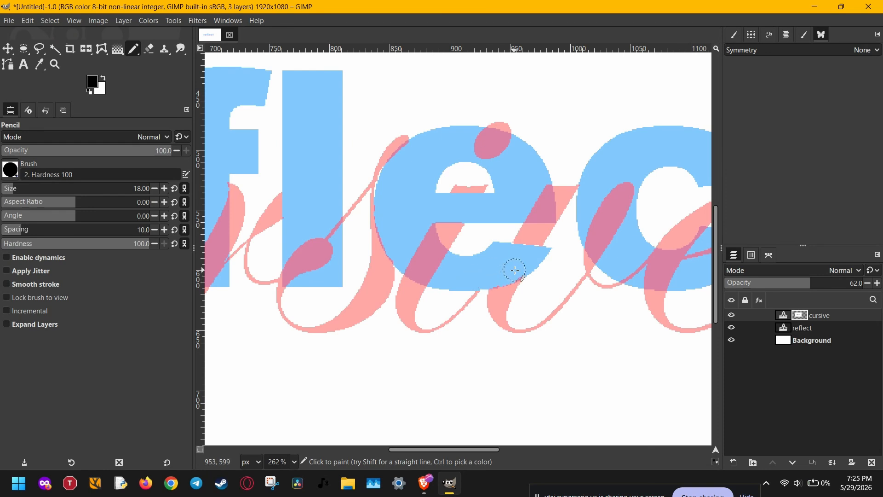
Set the Pencil size to 10, mask the script "e" along the inner lower edge of the blue "c", and undo the stray stroke
scroll(506, 269, "right", 4)
key("bracketleft")
key("bracketleft")
key("bracketleft")
key("bracketleft")
key("bracketleft")
key("bracketleft")
key("bracketleft")
key("bracketleft")
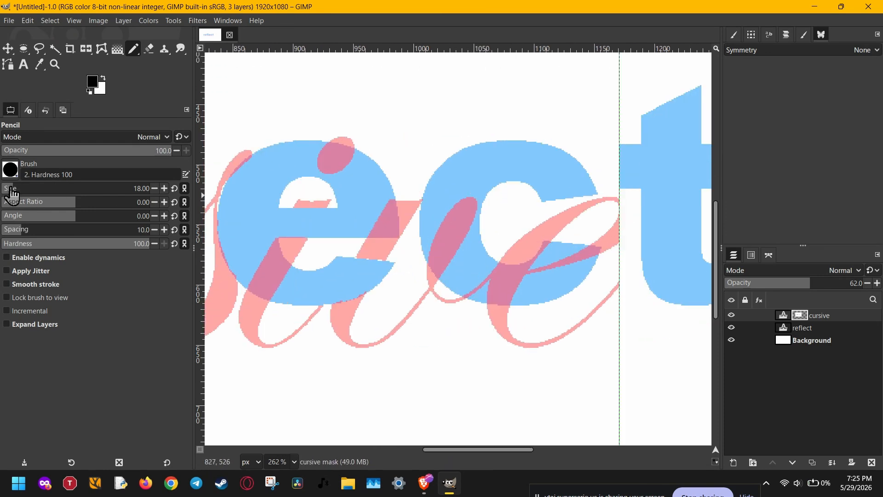
scroll(545, 257, "up", 2)
mouse_move(510, 332)
left_mouse_down()
mouse_move(484, 356)
mouse_move(496, 355)
mouse_move(507, 342)
mouse_move(473, 358)
mouse_move(411, 351)
left_mouse_up()
key("ctrl+z")
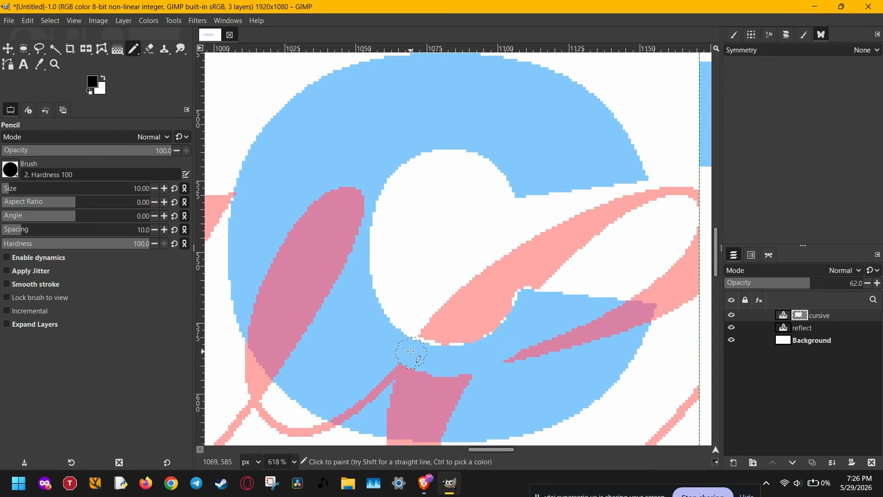
Mask the remaining script "e" stem and the thin connecting stroke across the lower curve of the blue "c"
scroll(507, 371, "down", 3, "ctrl")
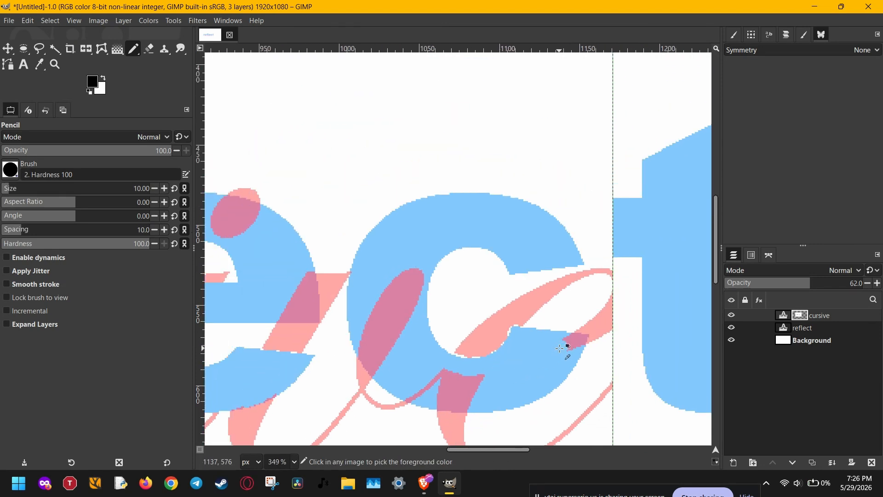
left_click_drag(570, 340, 541, 352)
left_click_drag(486, 383, 453, 372)
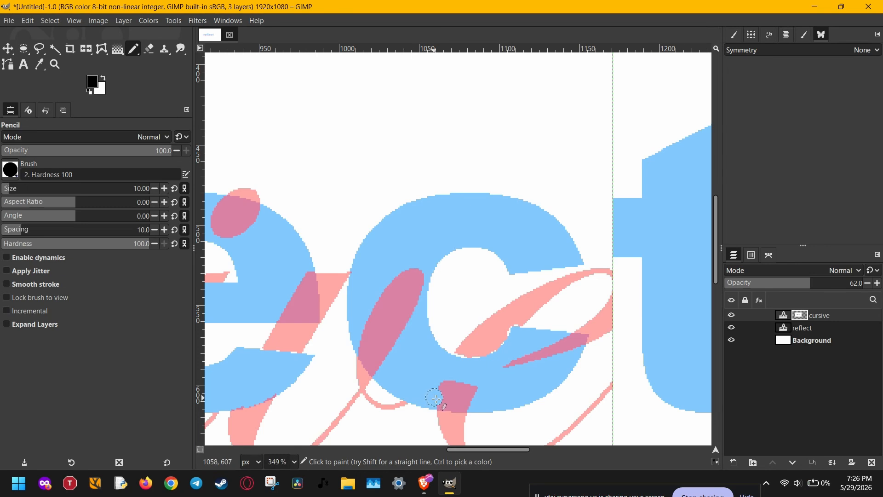
mouse_move(435, 398)
left_mouse_down()
mouse_move(478, 394)
mouse_move(463, 382)
mouse_move(435, 391)
mouse_move(457, 387)
left_mouse_up()
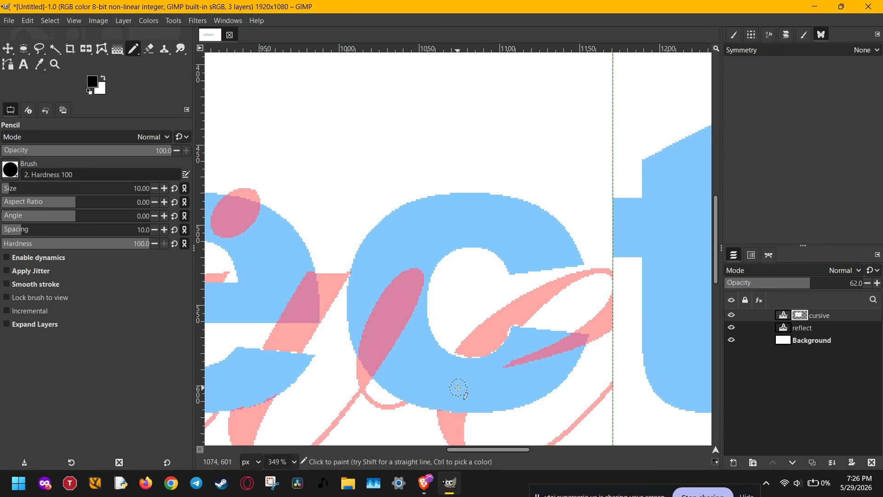
scroll(457, 386, "down", 2)
scroll(481, 371, "down", 4)
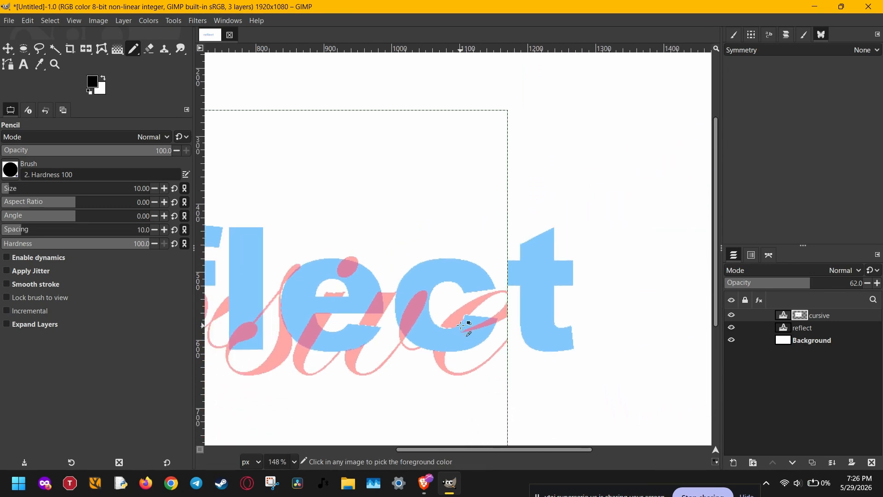
scroll(461, 325, "down", 1)
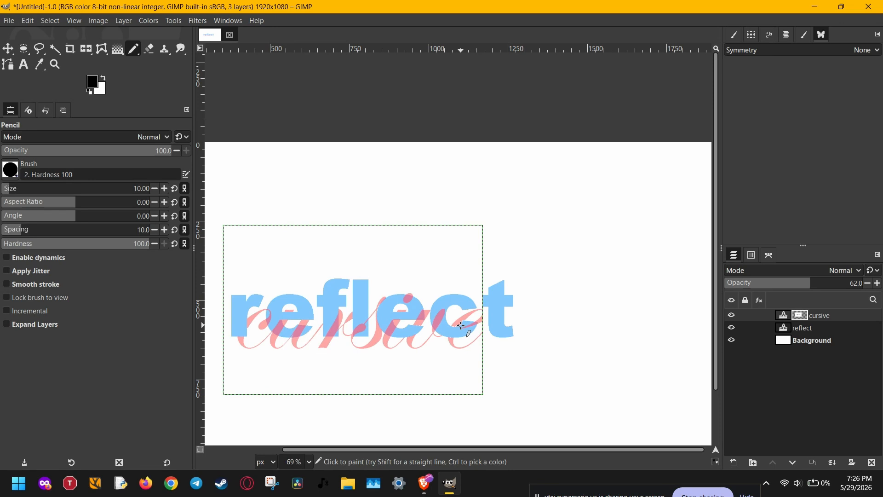